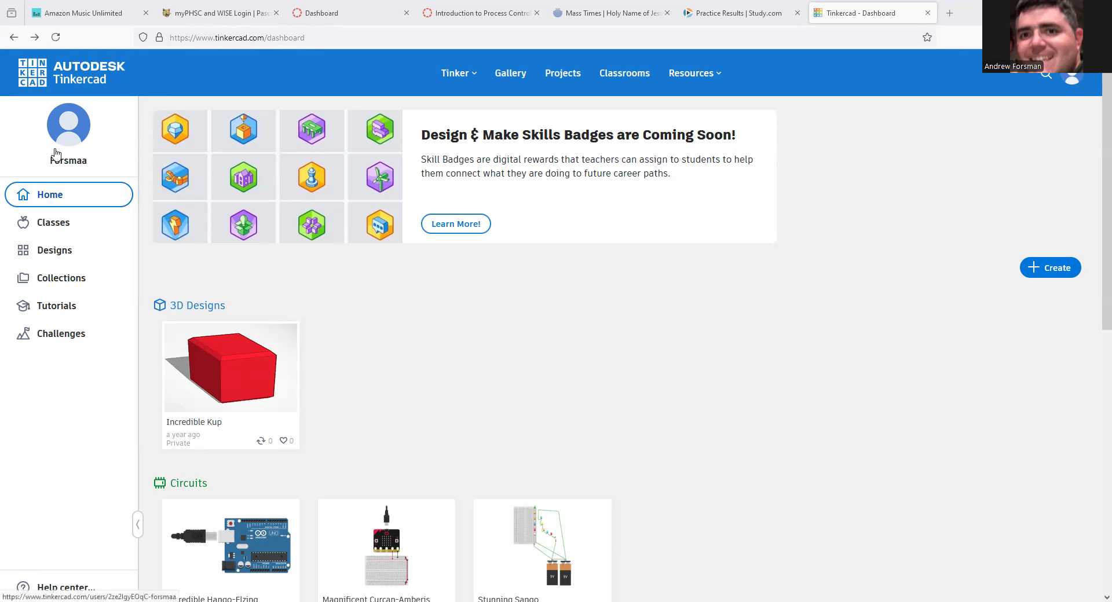
Step: Create a new circuit design and set the component library to show all components
{"action": "left_click", "coordinate": [1038, 279]}
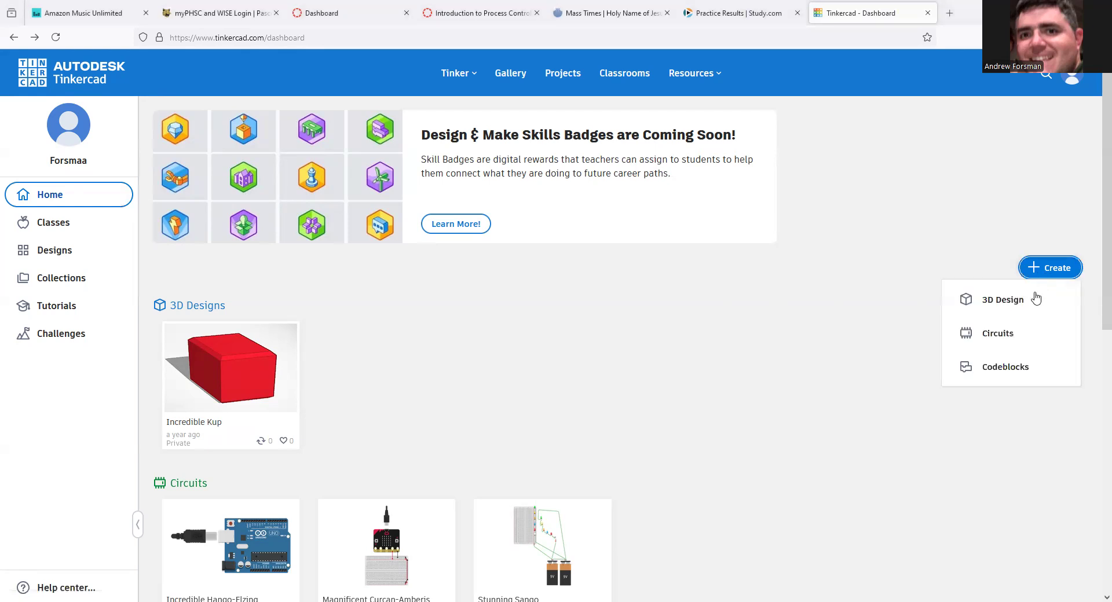
{"action": "left_click", "coordinate": [1041, 344]}
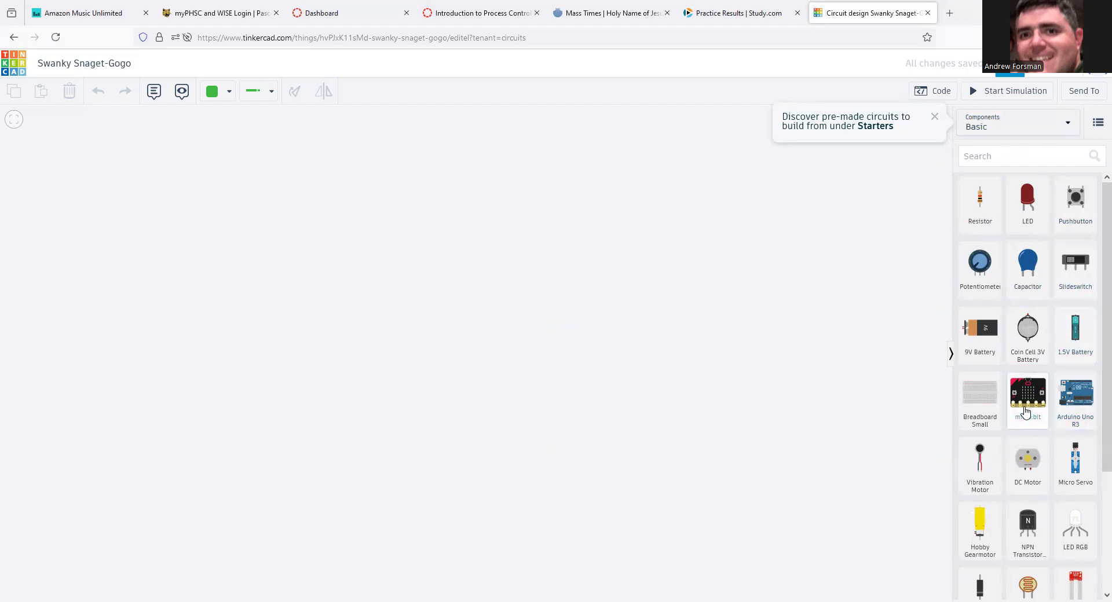
{"action": "scroll", "coordinate": [1024, 412], "scroll_direction": "down", "scroll_amount": 3}
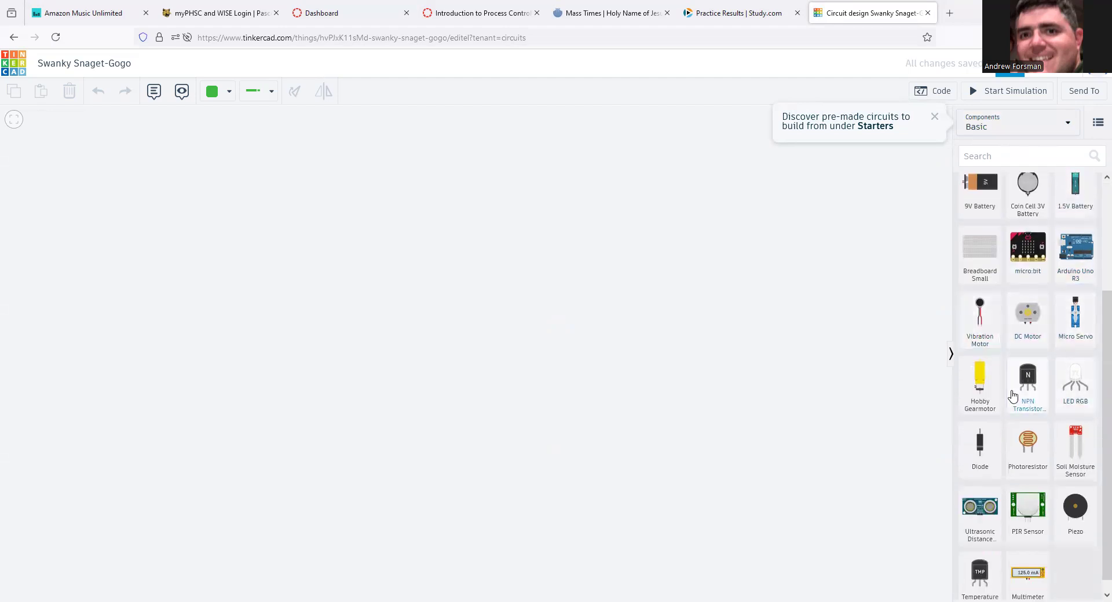
{"action": "scroll", "coordinate": [1010, 405], "scroll_direction": "up", "scroll_amount": 3}
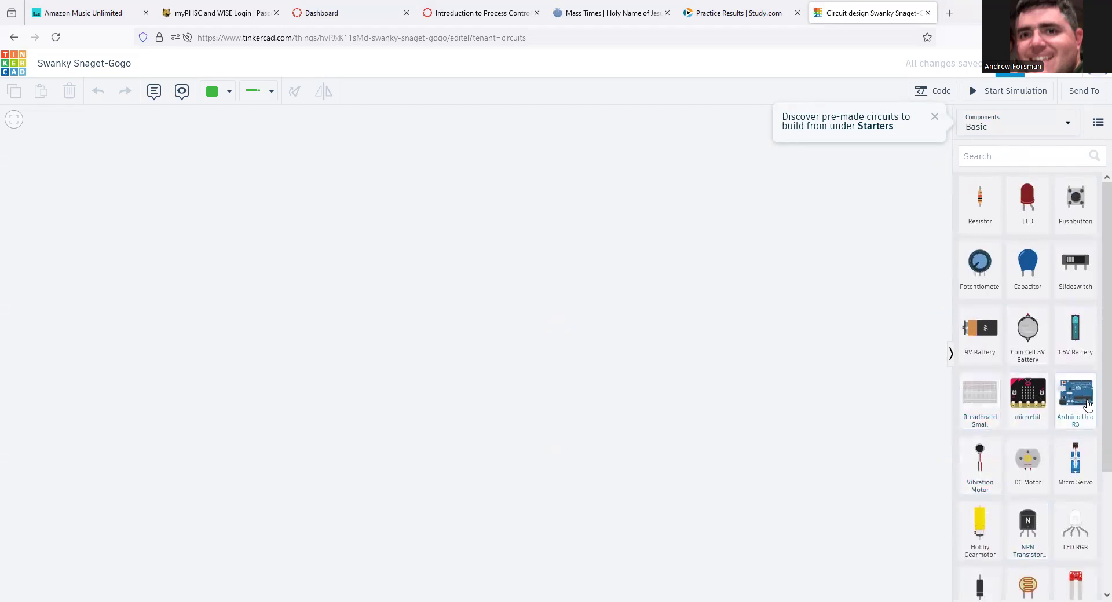
{"action": "left_click", "coordinate": [1007, 140]}
{"action": "left_click", "coordinate": [1012, 151]}
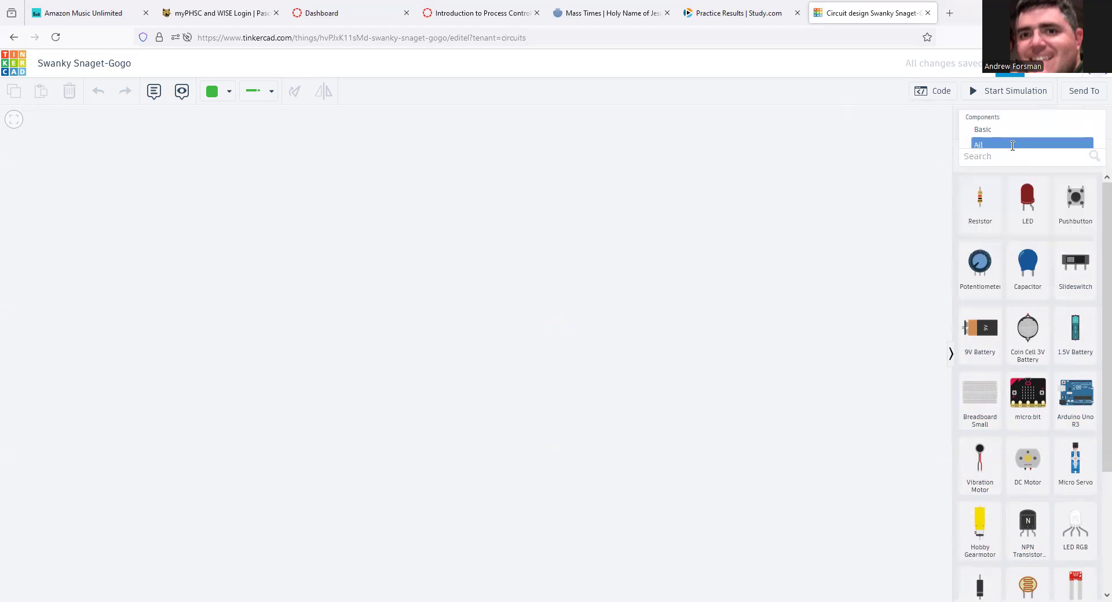
Step: Examine the full component library, from inputs, outputs and power sources through microcontrollers and instruments to the logic chips
{"action": "scroll", "coordinate": [1015, 410], "scroll_direction": "down", "scroll_amount": 2}
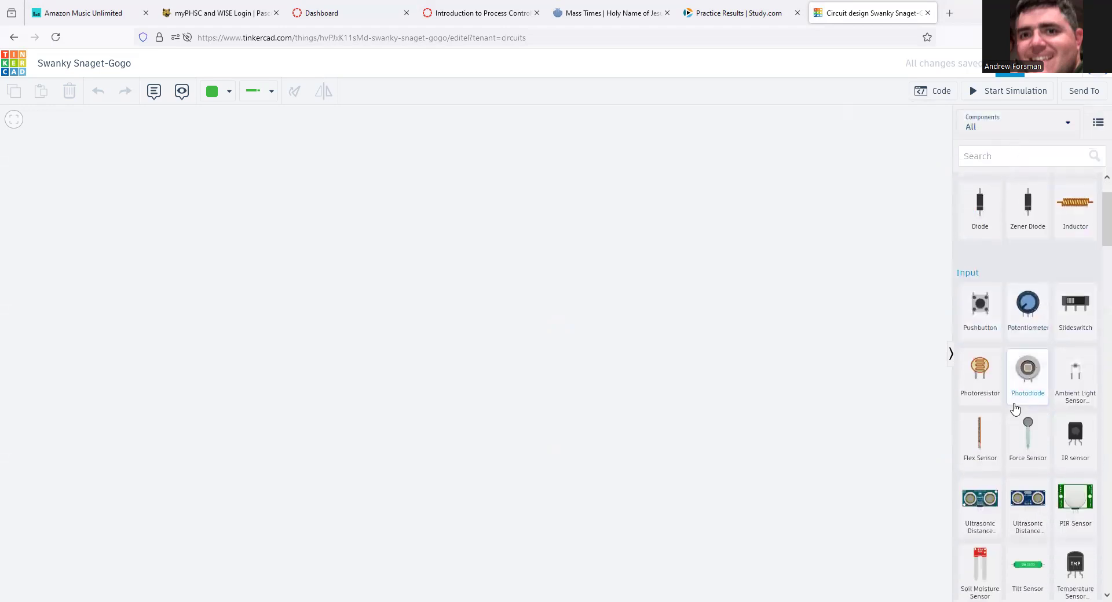
{"action": "scroll", "coordinate": [1015, 411], "scroll_direction": "down", "scroll_amount": 2}
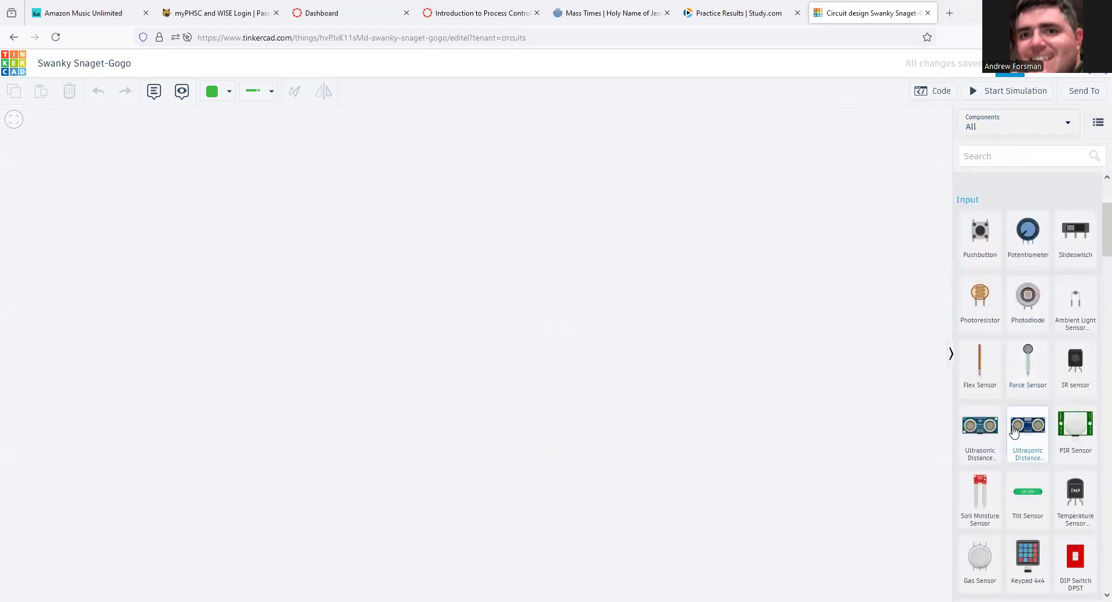
{"action": "scroll", "coordinate": [1014, 440], "scroll_direction": "down", "scroll_amount": 6}
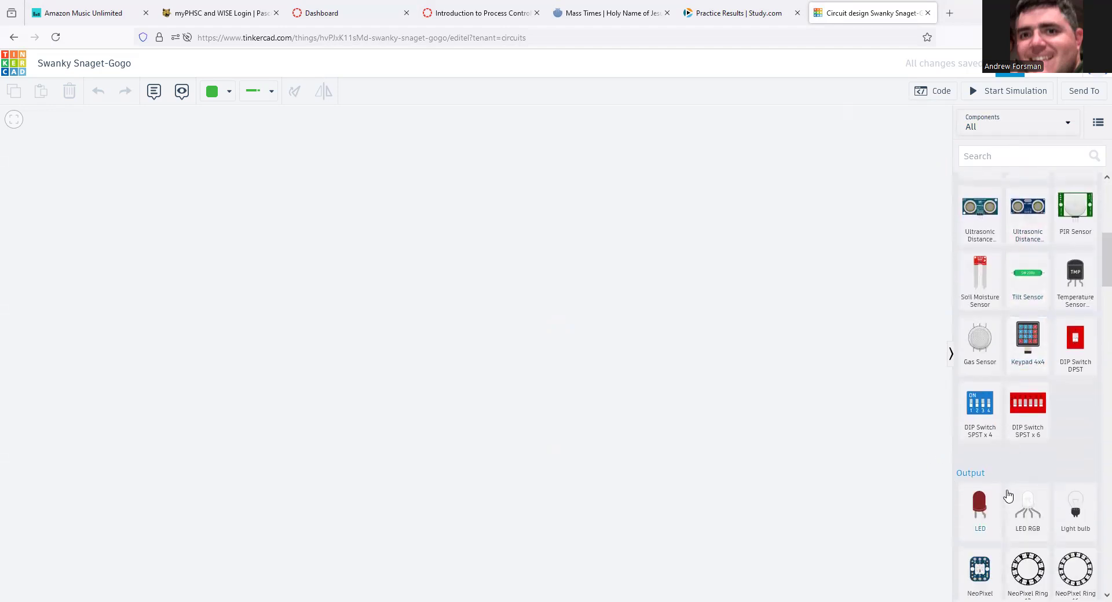
{"action": "scroll", "coordinate": [1013, 495], "scroll_direction": "down", "scroll_amount": 6}
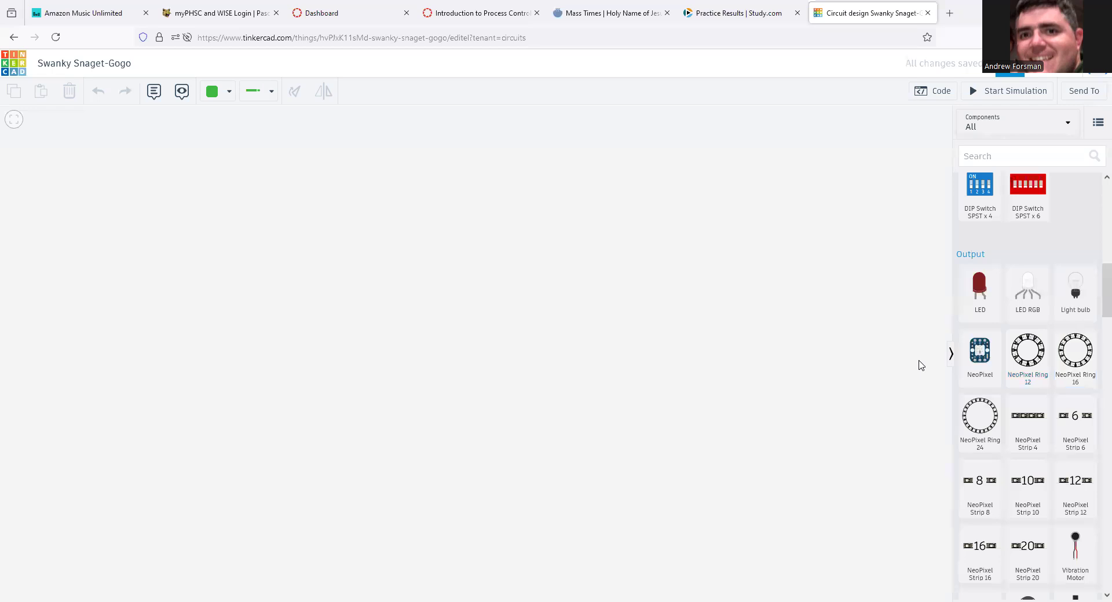
{"action": "scroll", "coordinate": [1037, 400], "scroll_direction": "down", "scroll_amount": 6}
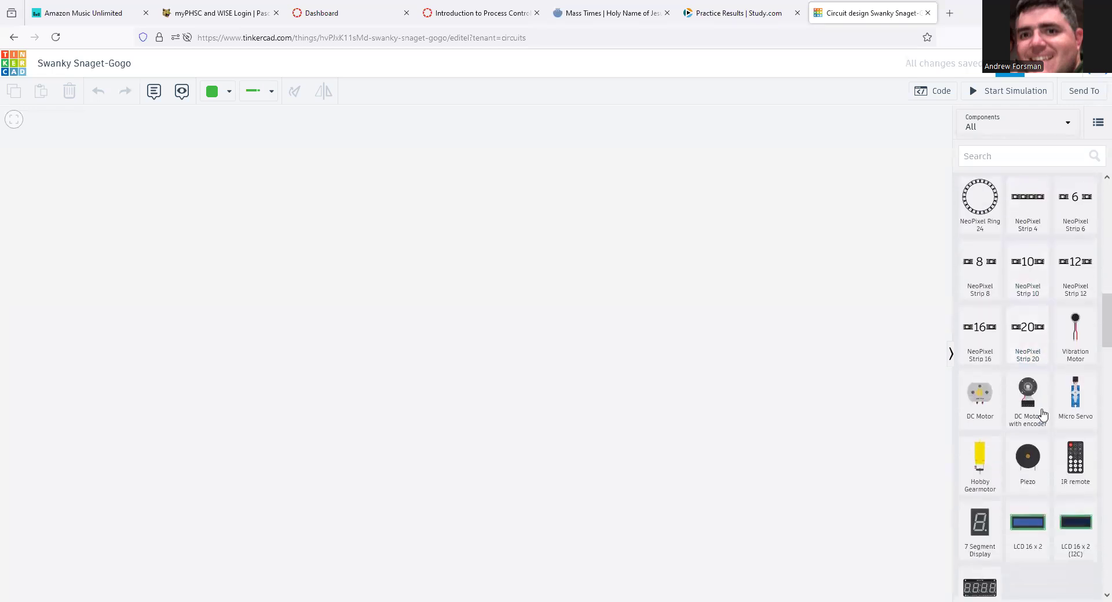
{"action": "scroll", "coordinate": [1042, 414], "scroll_direction": "down", "scroll_amount": 2}
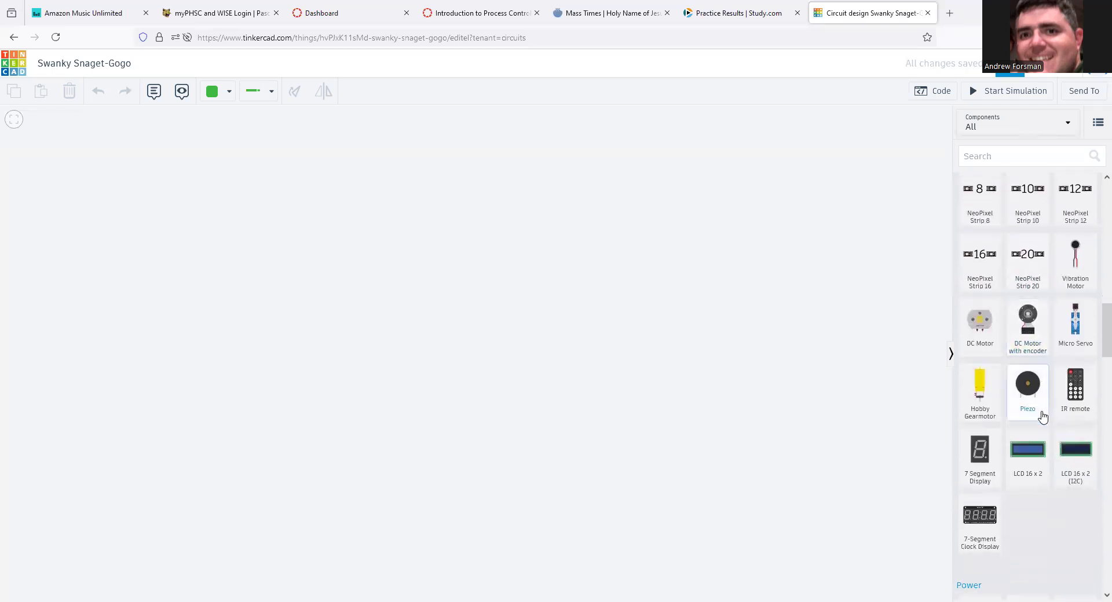
{"action": "scroll", "coordinate": [1042, 417], "scroll_direction": "down", "scroll_amount": 4}
{"action": "scroll", "coordinate": [1044, 421], "scroll_direction": "down", "scroll_amount": 4}
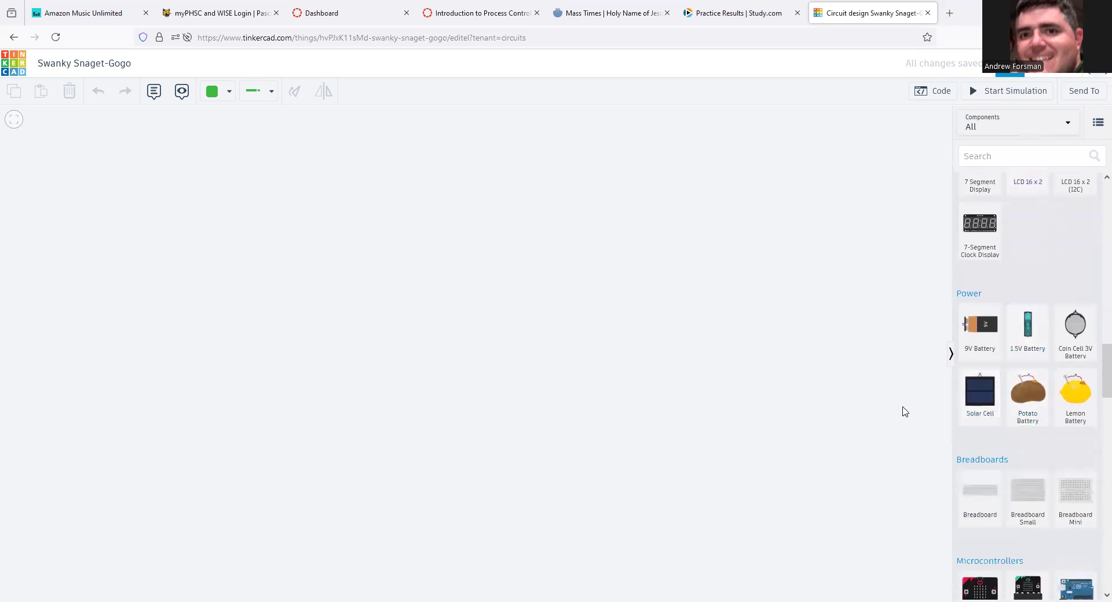
{"action": "scroll", "coordinate": [1005, 427], "scroll_direction": "down", "scroll_amount": 6}
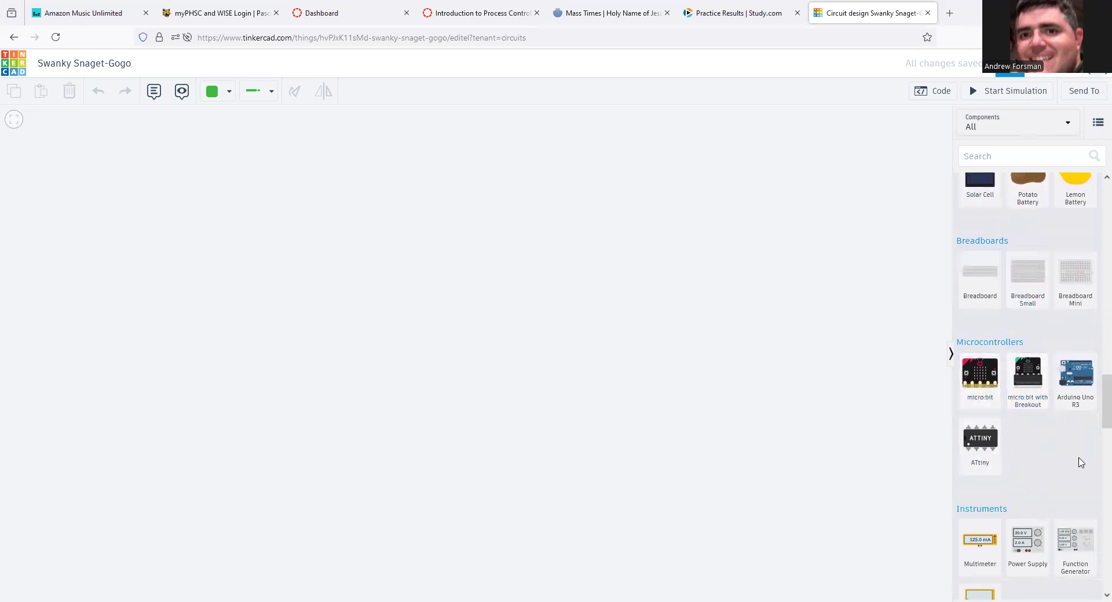
{"action": "scroll", "coordinate": [1080, 462], "scroll_direction": "down", "scroll_amount": 4}
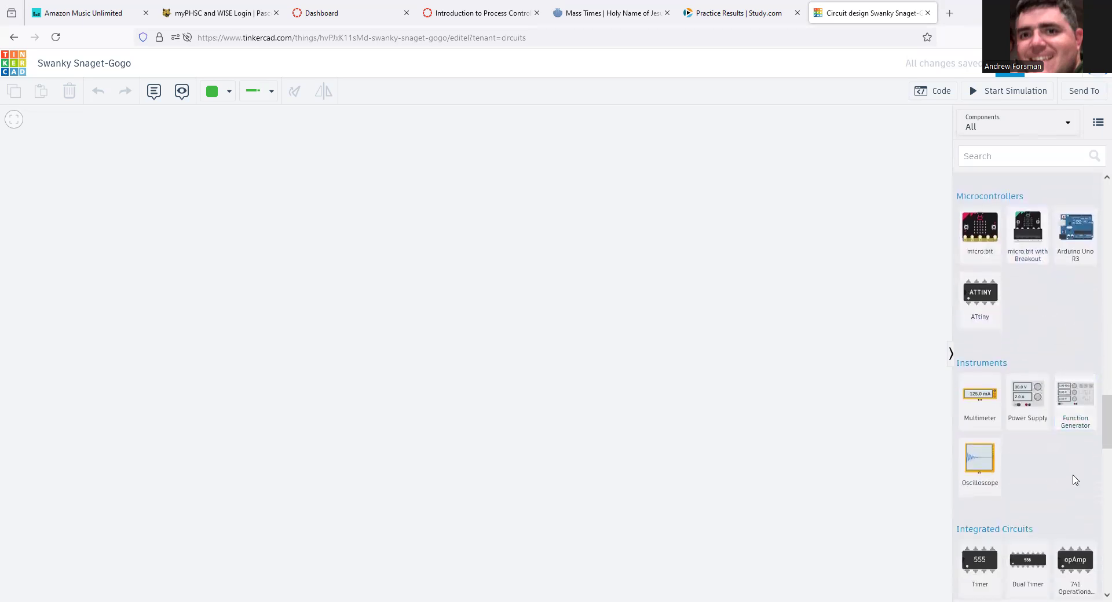
{"action": "scroll", "coordinate": [1075, 480], "scroll_direction": "down", "scroll_amount": 8}
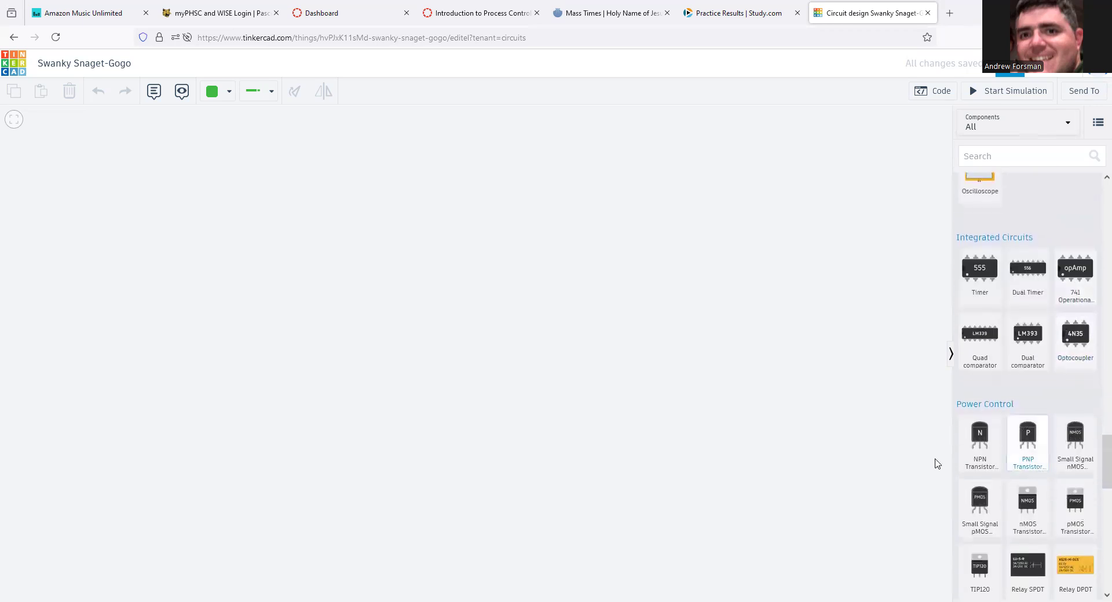
{"action": "scroll", "coordinate": [1025, 459], "scroll_direction": "down", "scroll_amount": 6}
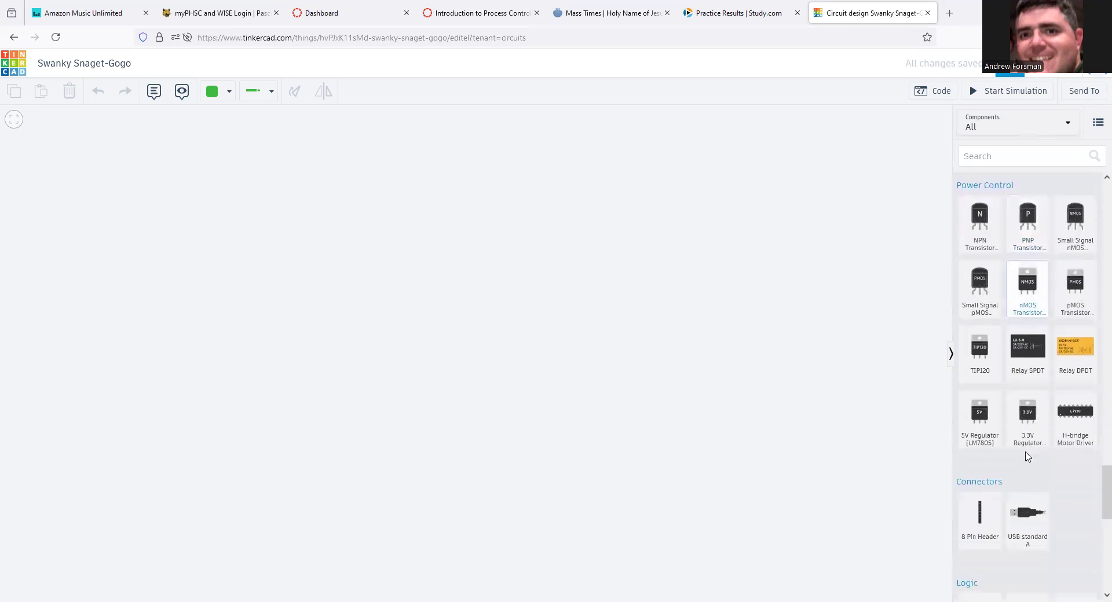
{"action": "scroll", "coordinate": [1025, 459], "scroll_direction": "down", "scroll_amount": 2}
{"action": "scroll", "coordinate": [1074, 473], "scroll_direction": "down", "scroll_amount": 1}
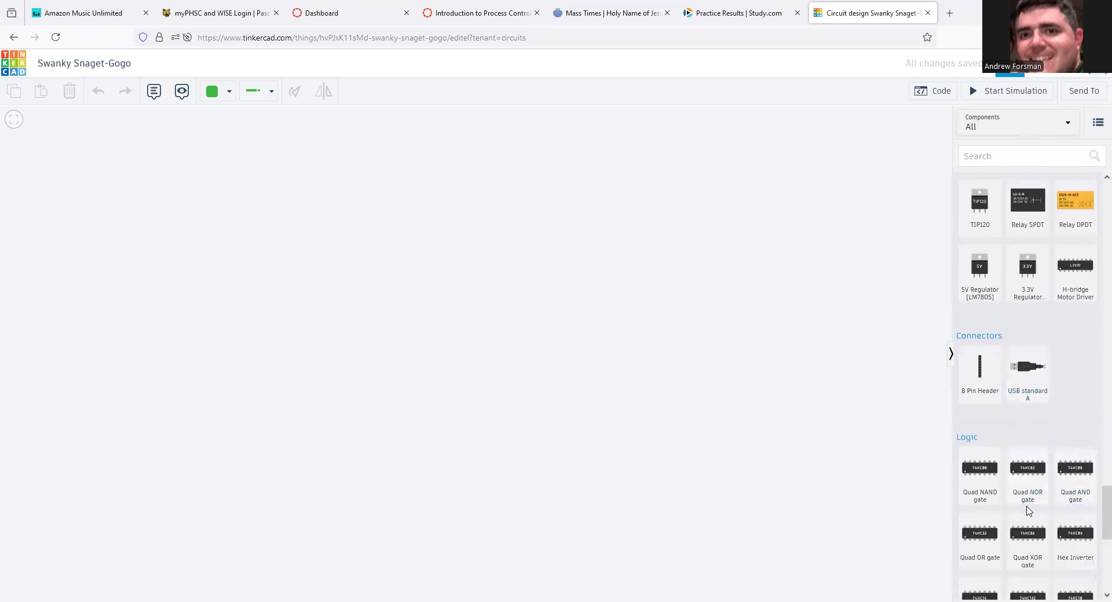
{"action": "scroll", "coordinate": [1028, 513], "scroll_direction": "down", "scroll_amount": 5}
{"action": "scroll", "coordinate": [1029, 514], "scroll_direction": "down", "scroll_amount": 3}
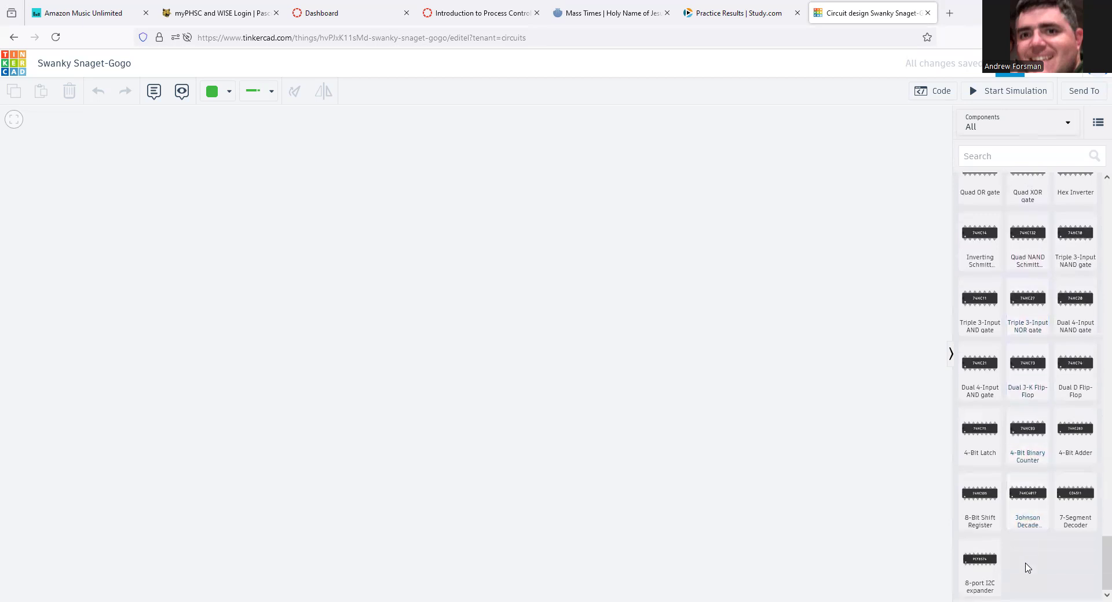
Step: Place an Arduino Uno R3 on the workplane and a full-size Breadboard below it
{"action": "scroll", "coordinate": [1026, 565], "scroll_direction": "up", "scroll_amount": 5}
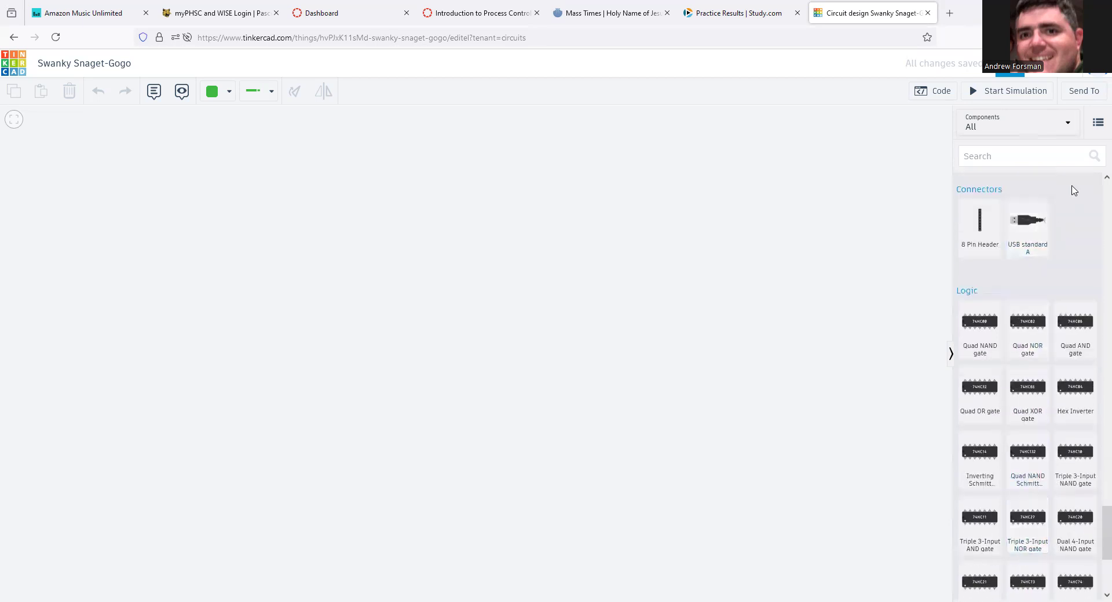
{"action": "scroll", "coordinate": [1047, 280], "scroll_direction": "up", "scroll_amount": 8}
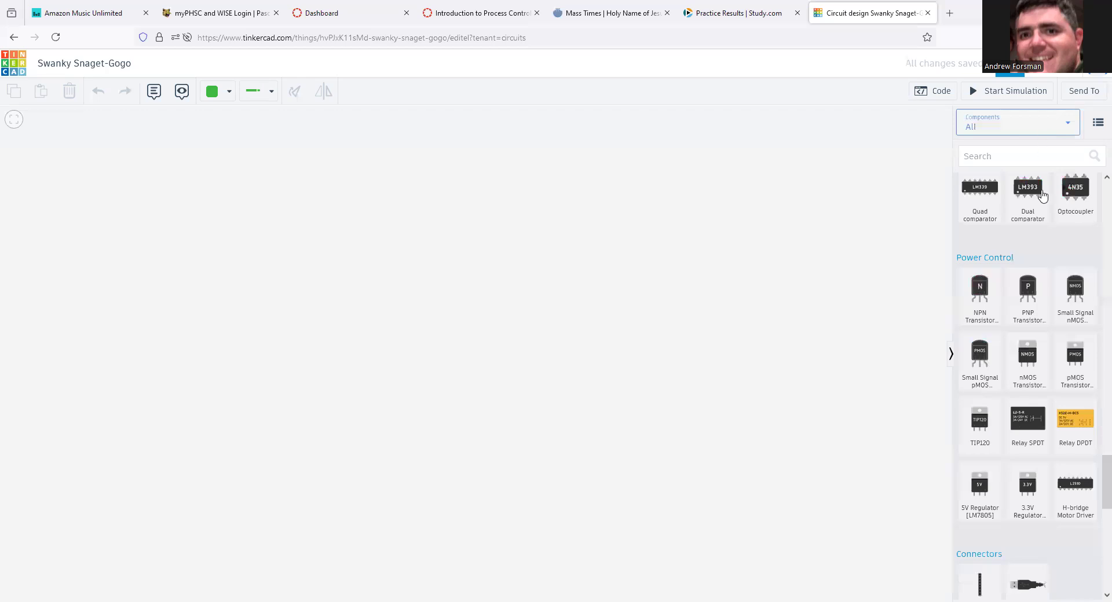
{"action": "scroll", "coordinate": [1049, 243], "scroll_direction": "up", "scroll_amount": 6}
{"action": "scroll", "coordinate": [1048, 281], "scroll_direction": "up", "scroll_amount": 7}
{"action": "scroll", "coordinate": [1048, 283], "scroll_direction": "down", "scroll_amount": 5}
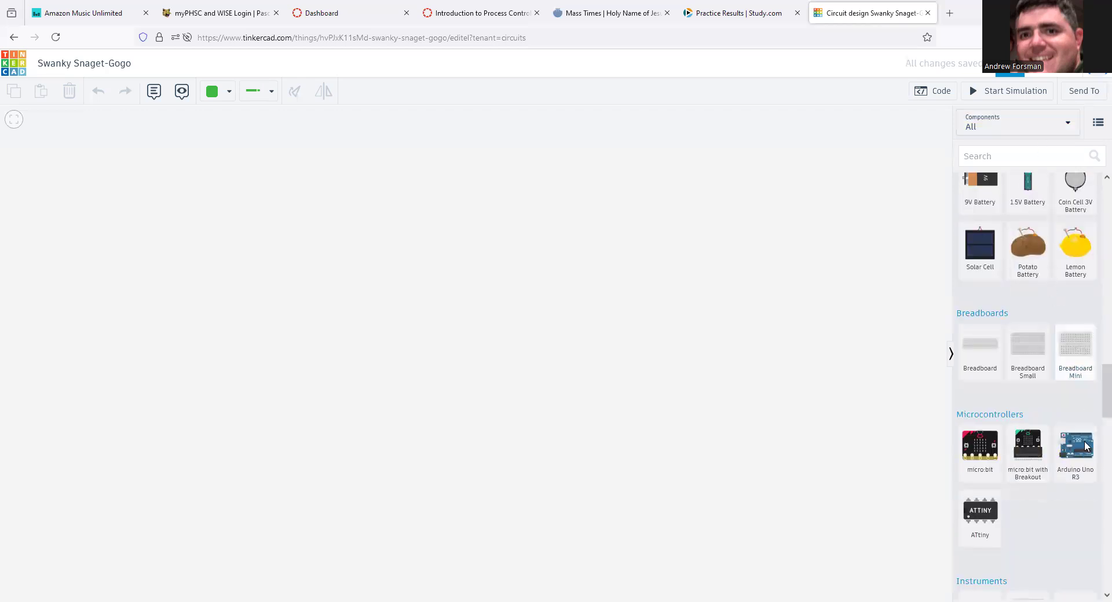
{"action": "left_click_drag", "start_coordinate": [1078, 451], "coordinate": [430, 266]}
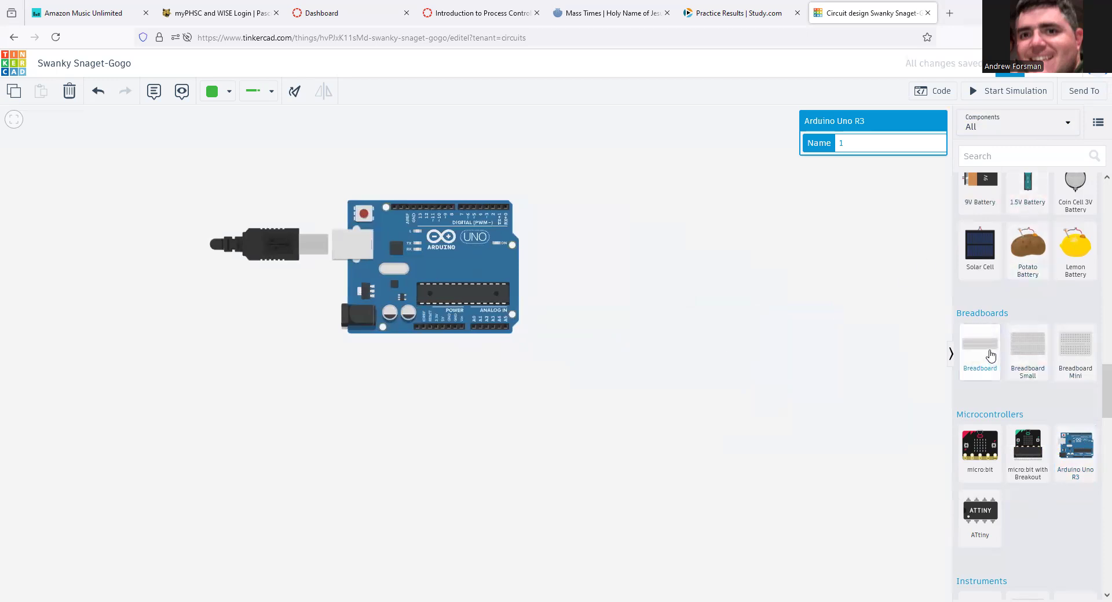
{"action": "left_click_drag", "start_coordinate": [990, 356], "coordinate": [669, 458]}
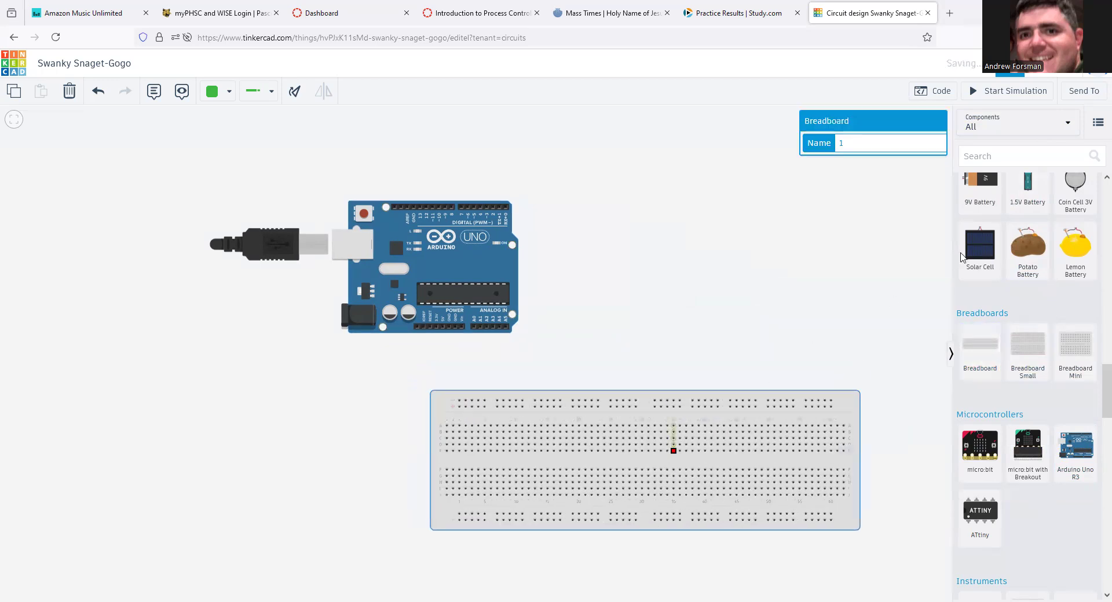
Step: Wire the Arduino's 3.3V pin to the lower row of the breadboard's top rail and its GND pin to the upper row
{"action": "scroll", "coordinate": [1047, 285], "scroll_direction": "up", "scroll_amount": 6}
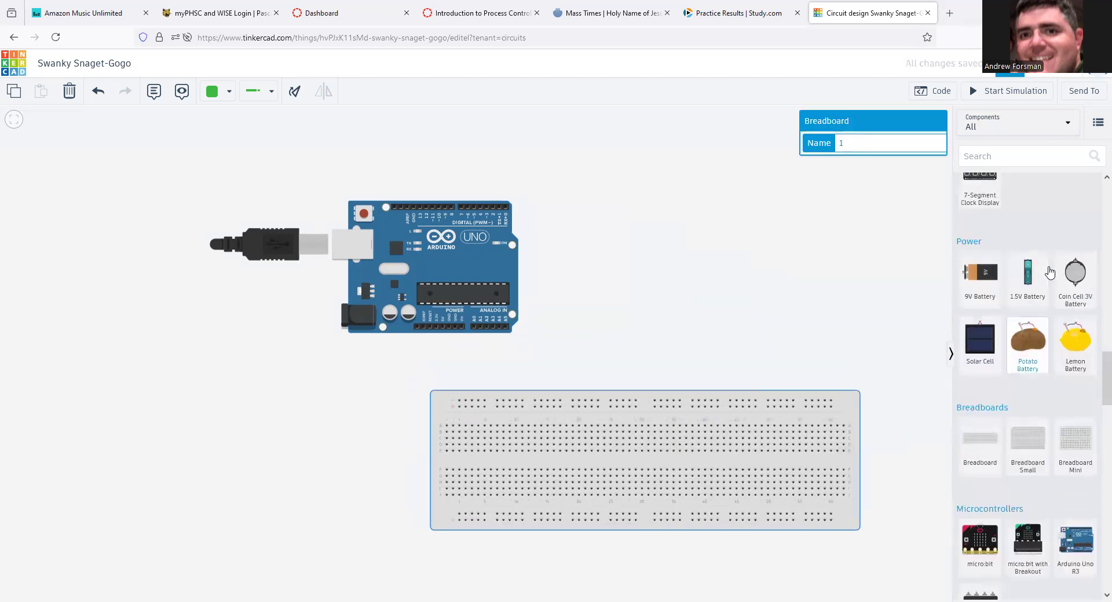
{"action": "scroll", "coordinate": [1058, 280], "scroll_direction": "up", "scroll_amount": 10}
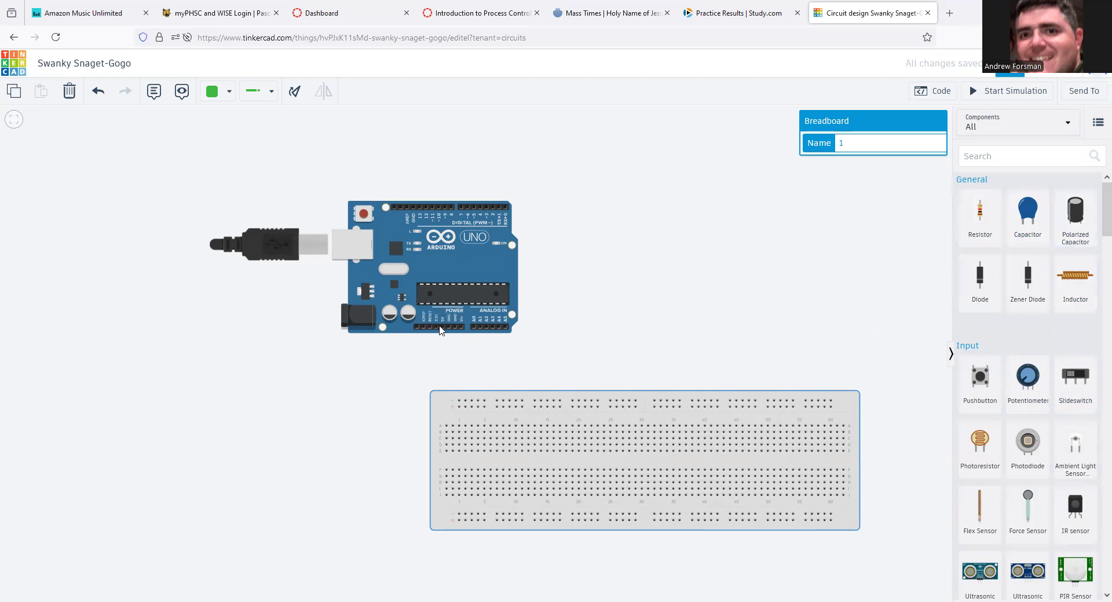
{"action": "left_click", "coordinate": [437, 327]}
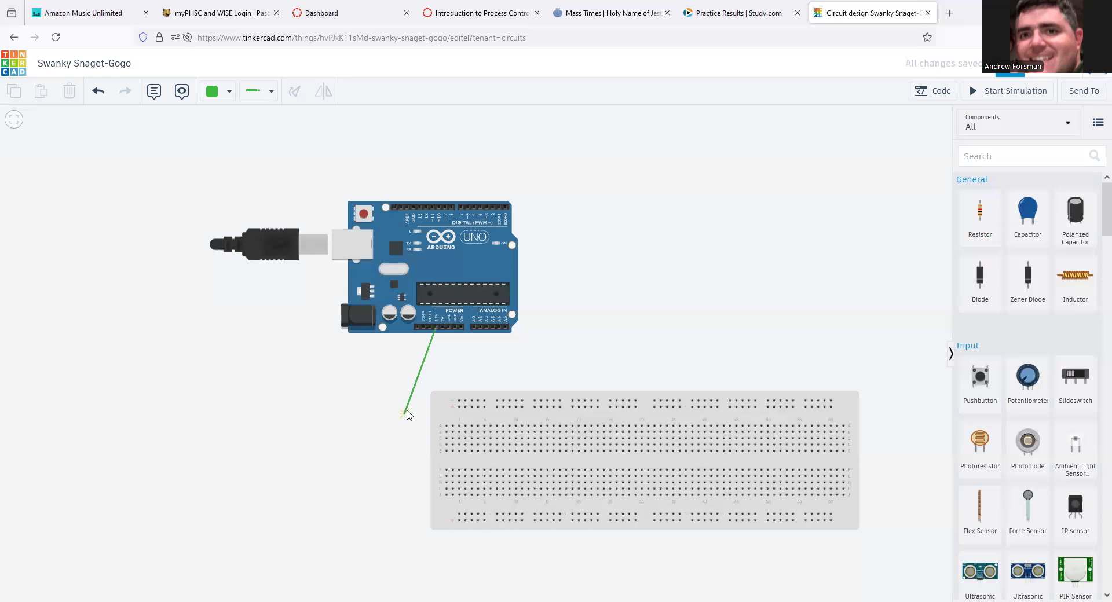
{"action": "left_click", "coordinate": [459, 407]}
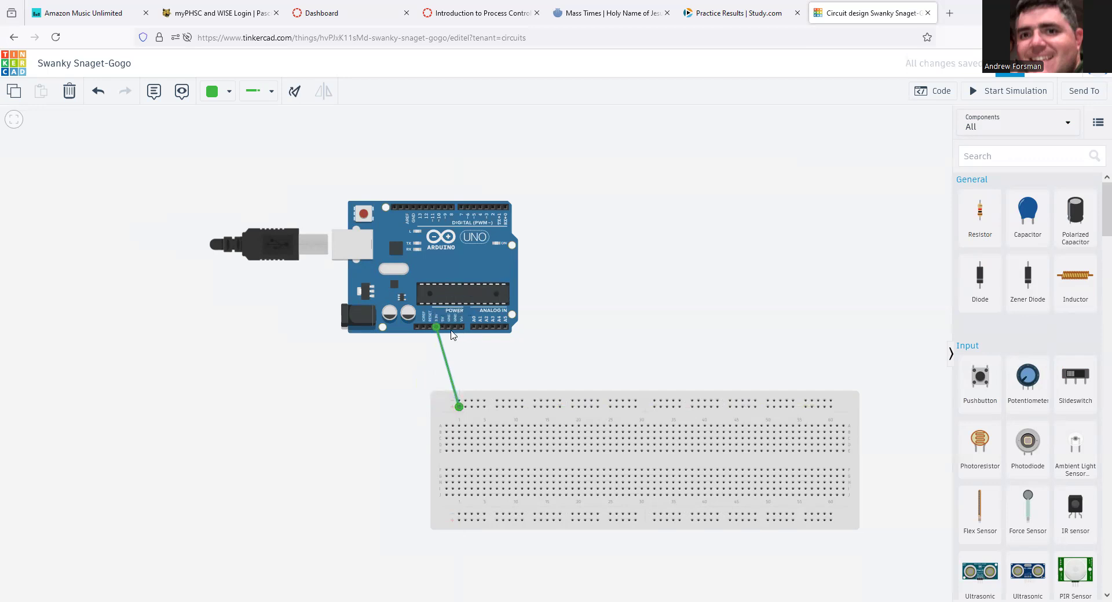
{"action": "left_click", "coordinate": [451, 329]}
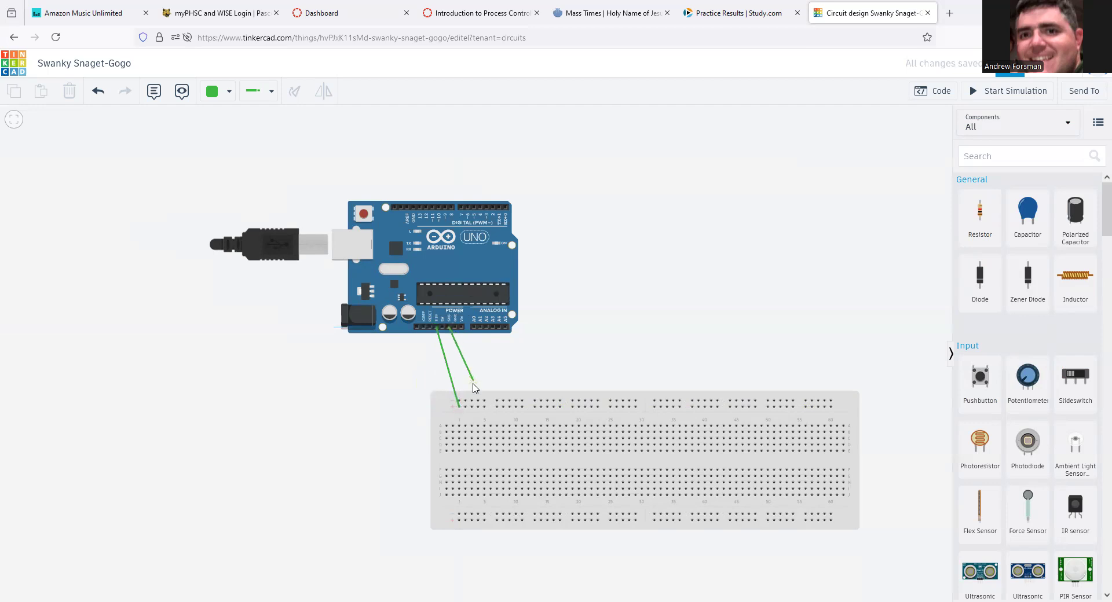
{"action": "left_click", "coordinate": [484, 400]}
Step: Set the color of the wire from the Arduino's 3.3V pin to red
{"action": "left_click", "coordinate": [443, 358]}
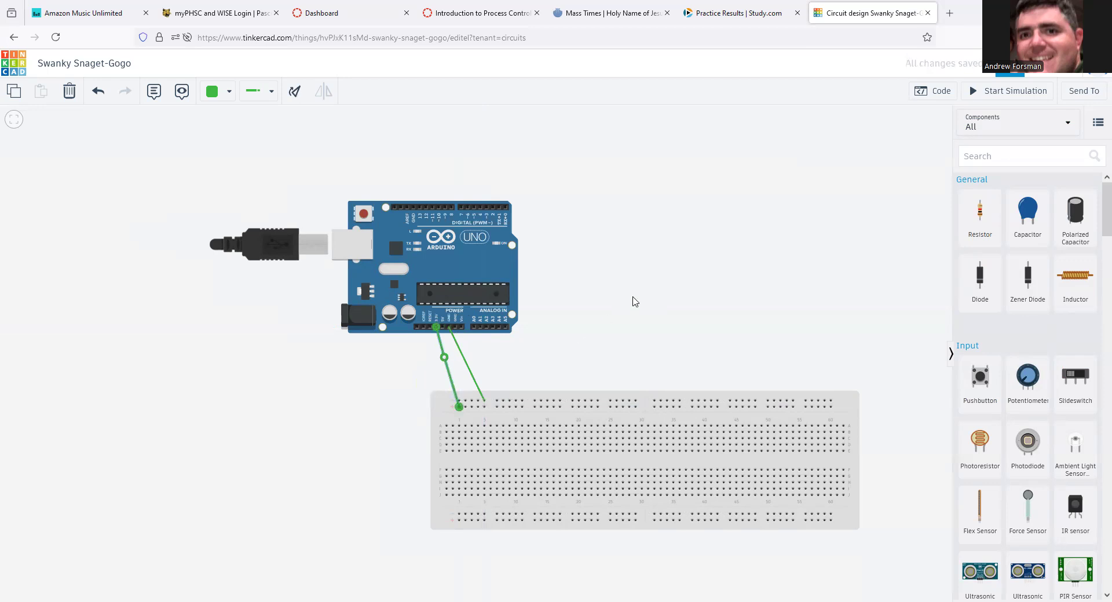
{"action": "left_click", "coordinate": [545, 362]}
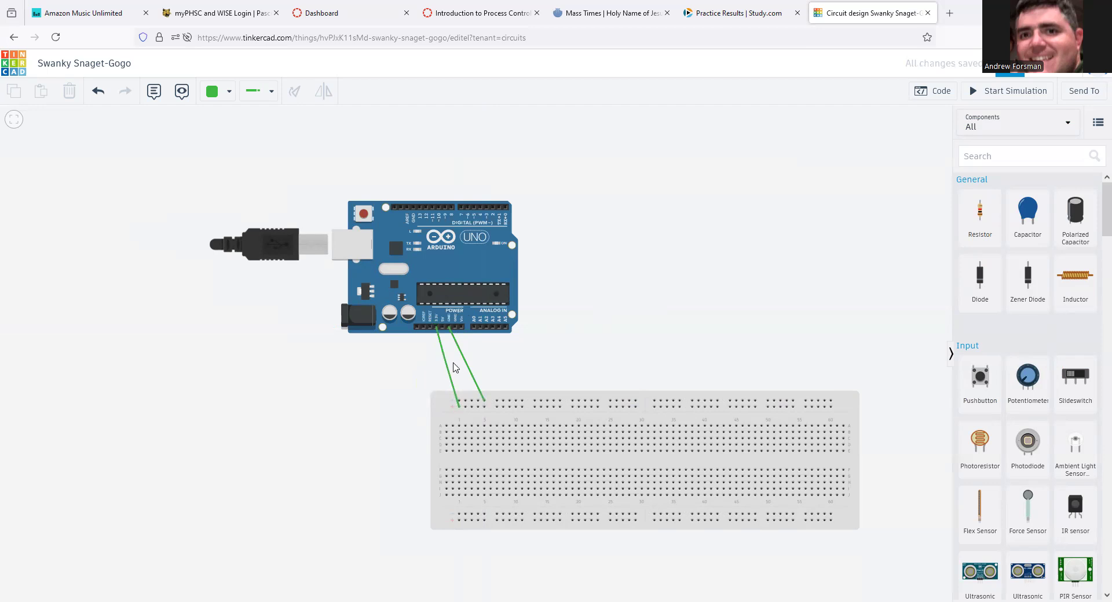
{"action": "left_click", "coordinate": [446, 362]}
{"action": "left_click", "coordinate": [271, 93]}
{"action": "left_click", "coordinate": [227, 92]}
{"action": "left_click", "coordinate": [246, 156]}
{"action": "left_click", "coordinate": [542, 360]}
Step: Try black on the wire from the Arduino's GND pin and return it to green
{"action": "left_click", "coordinate": [476, 377]}
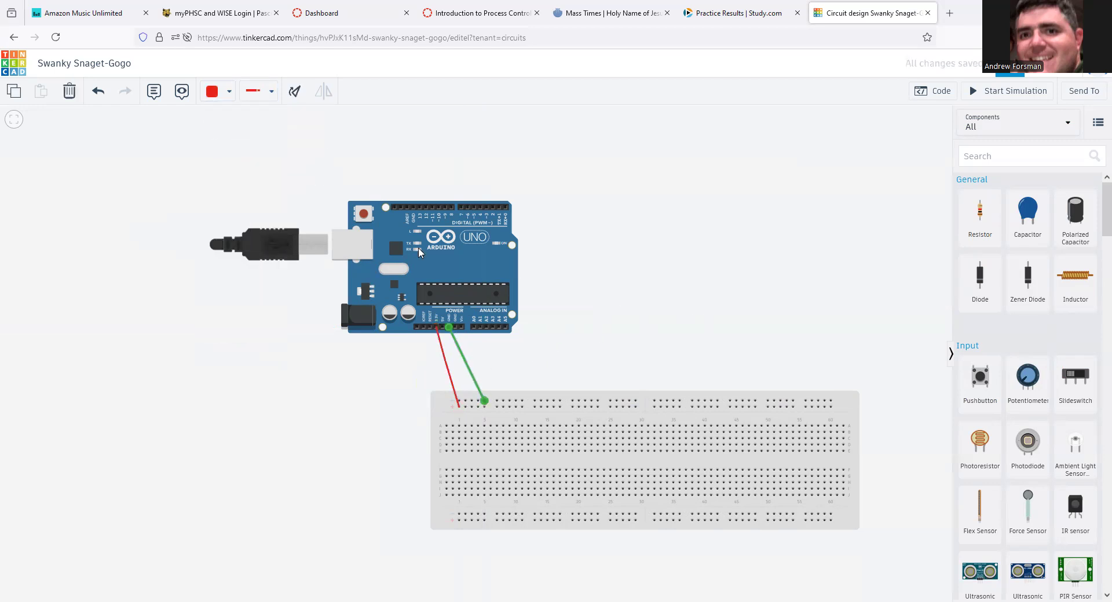
{"action": "left_click", "coordinate": [235, 94]}
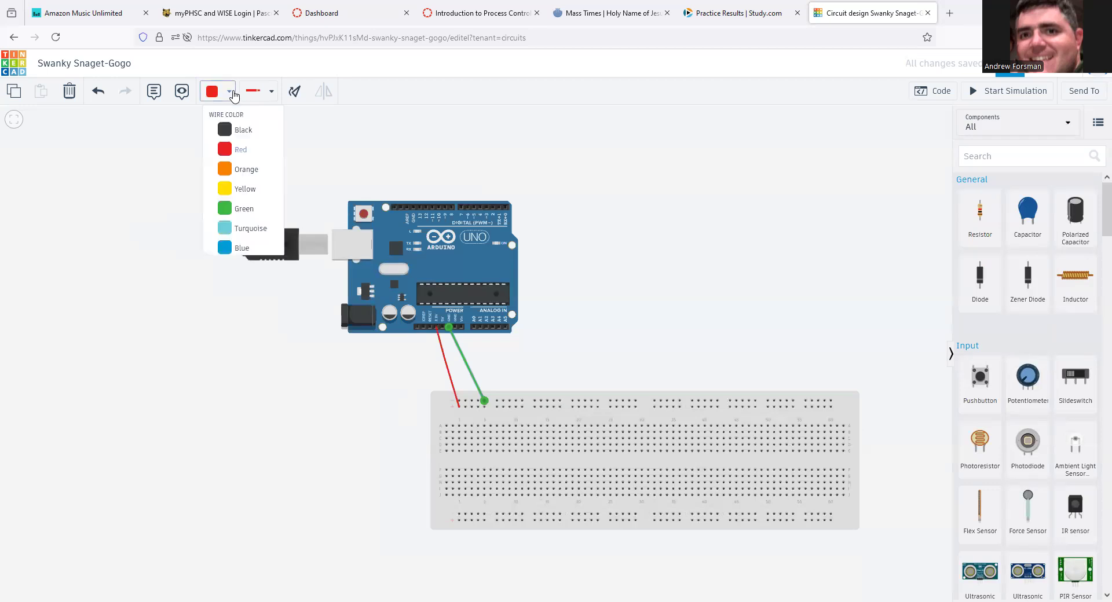
{"action": "left_click", "coordinate": [243, 133]}
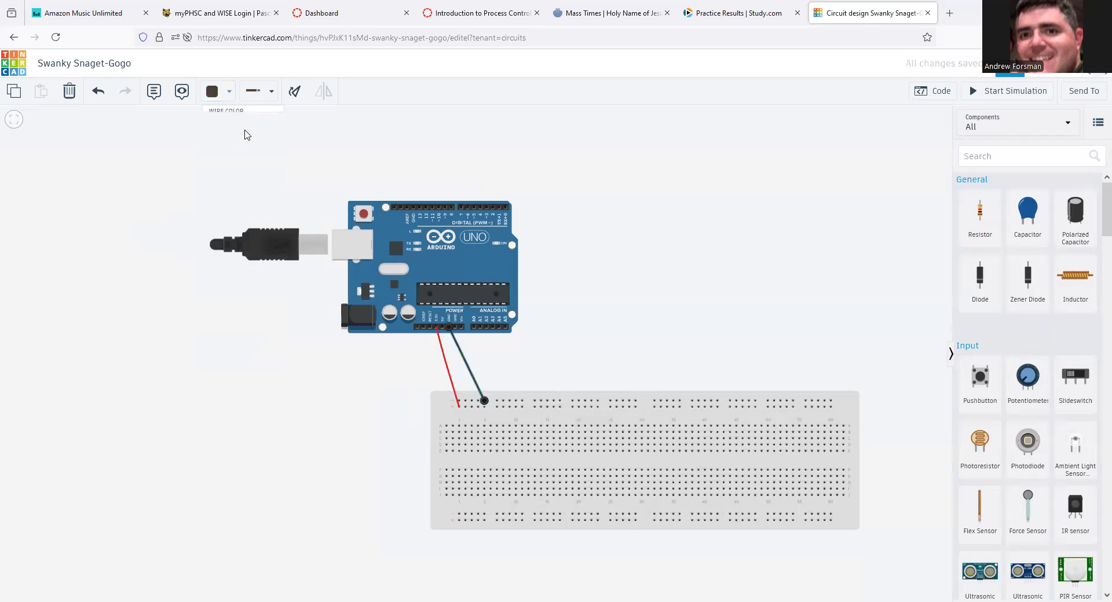
{"action": "left_click", "coordinate": [219, 93]}
{"action": "left_click", "coordinate": [243, 211]}
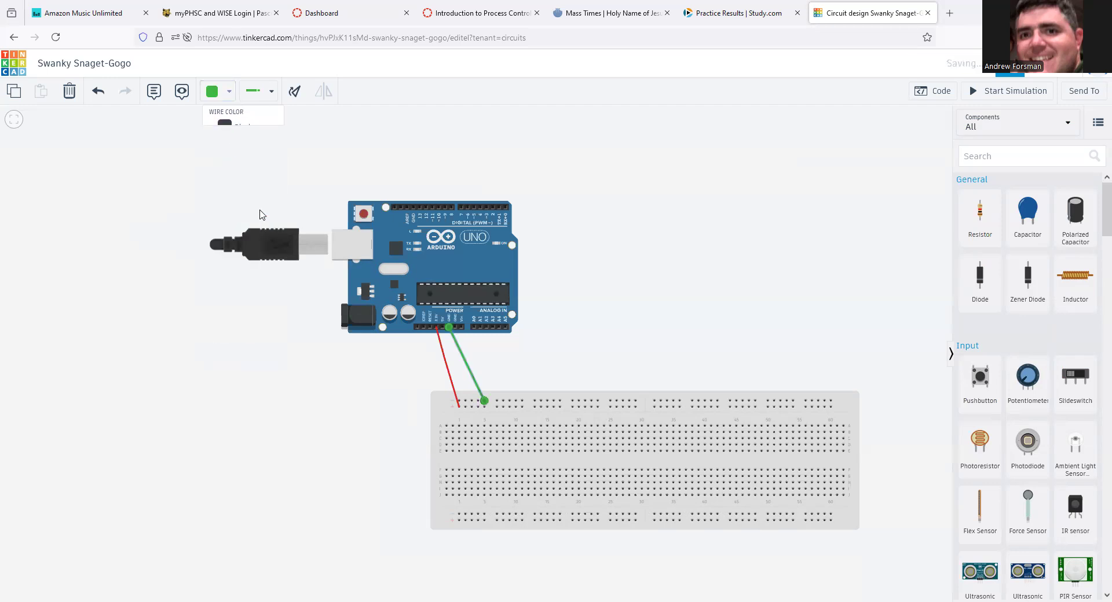
{"action": "left_click", "coordinate": [730, 213]}
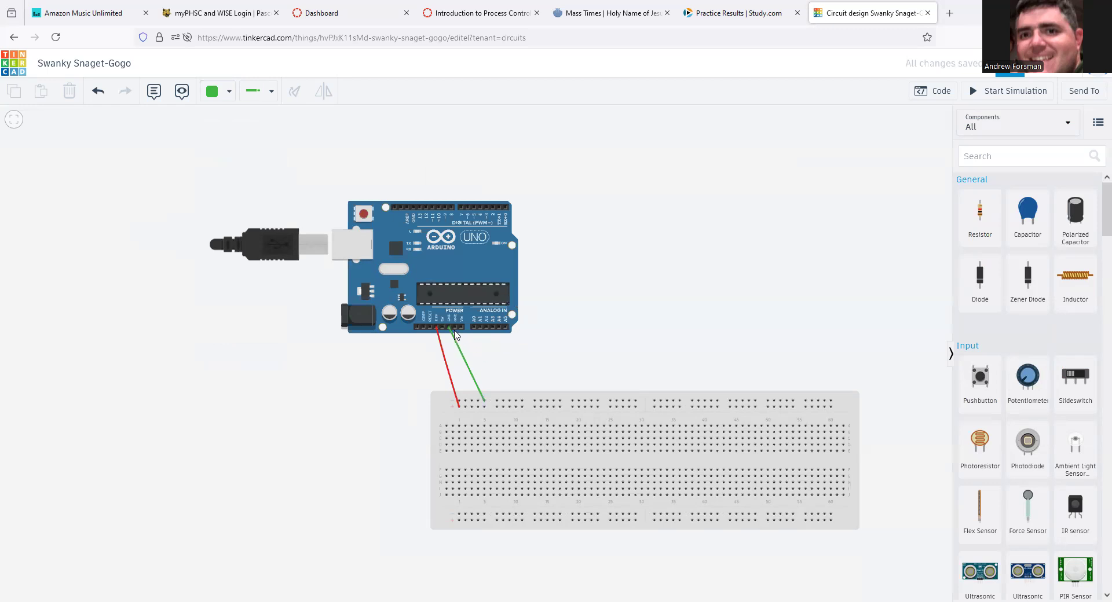
Step: Delete the green and red wires connecting the Arduino to the breadboard's top rail
{"action": "left_click", "coordinate": [449, 329]}
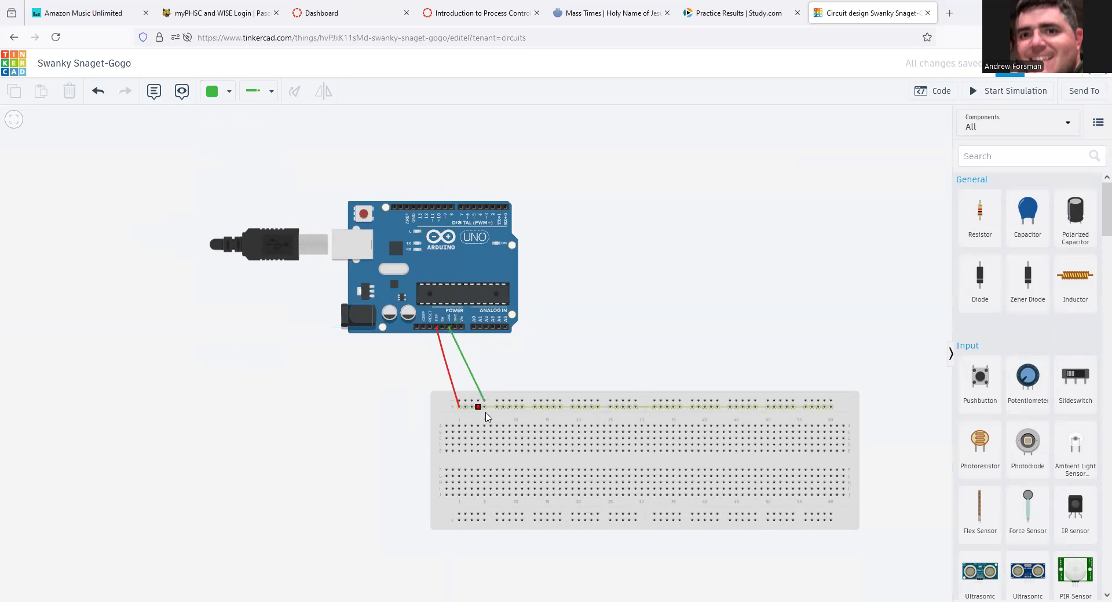
{"action": "left_click", "coordinate": [484, 400]}
{"action": "key", "text": "Delete"}
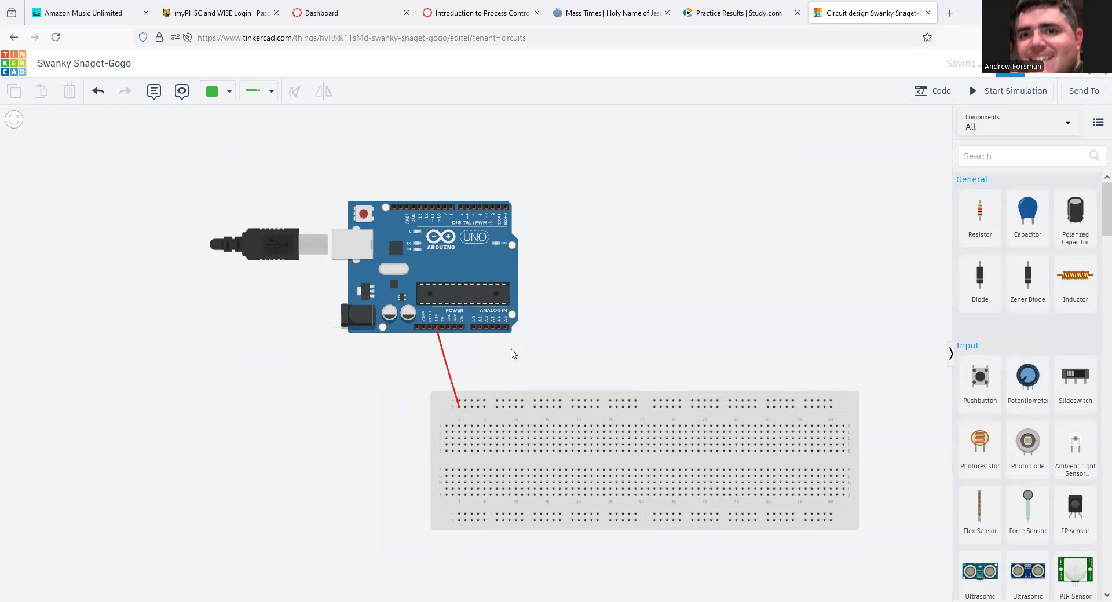
{"action": "left_click", "coordinate": [448, 369]}
{"action": "key", "text": "Delete"}
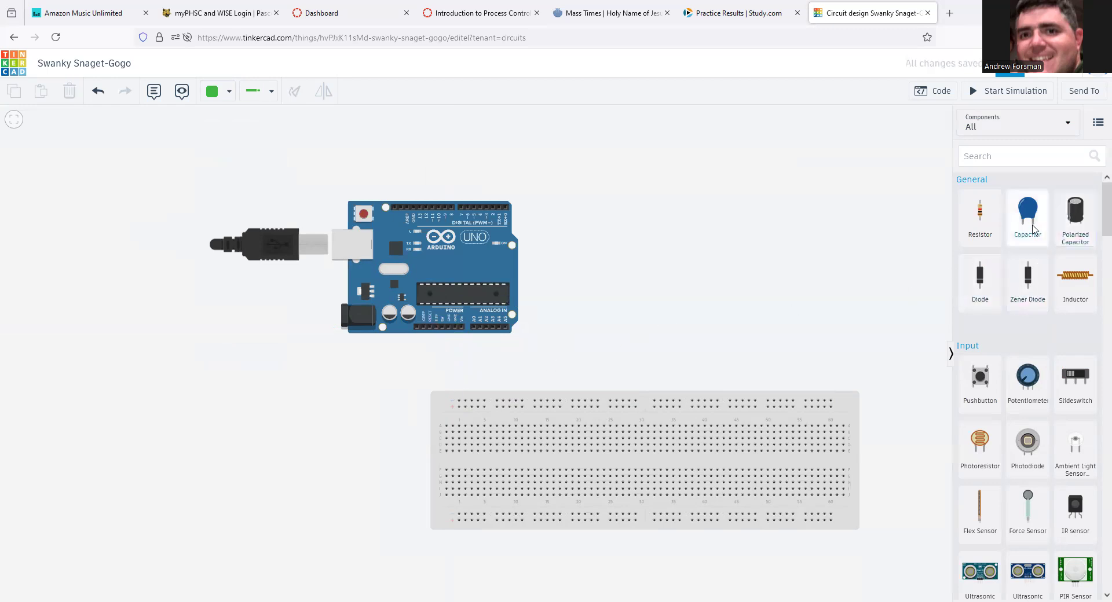
Step: Place a Resistor near column 30 in the breadboard's upper terminal rows and rotate it to lie horizontally
{"action": "left_click_drag", "start_coordinate": [981, 220], "coordinate": [641, 440]}
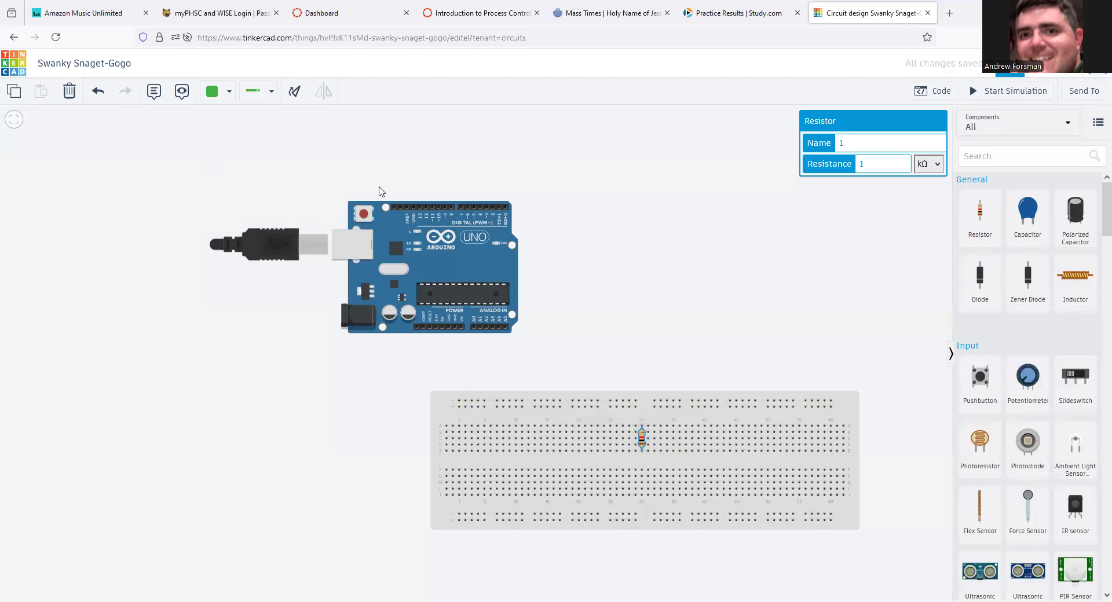
{"action": "left_click", "coordinate": [294, 93]}
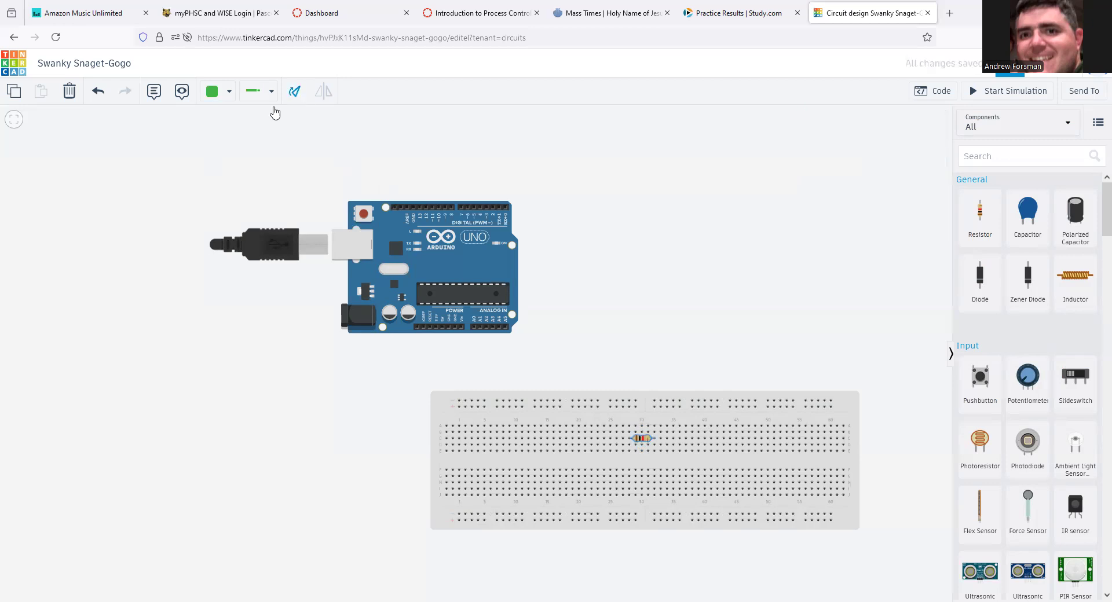
{"action": "left_click", "coordinate": [737, 318]}
Step: Rotate the Arduino Uno R3 through one full turn back to its original orientation
{"action": "left_click", "coordinate": [494, 262]}
{"action": "left_click", "coordinate": [296, 97]}
{"action": "left_click", "coordinate": [296, 97]}
{"action": "left_click", "coordinate": [296, 97]}
{"action": "left_click", "coordinate": [295, 97]}
{"action": "left_click", "coordinate": [295, 97]}
{"action": "left_click", "coordinate": [295, 97]}
{"action": "left_click", "coordinate": [296, 97]}
{"action": "left_click", "coordinate": [296, 97]}
{"action": "left_click", "coordinate": [295, 98]}
{"action": "left_click", "coordinate": [295, 98]}
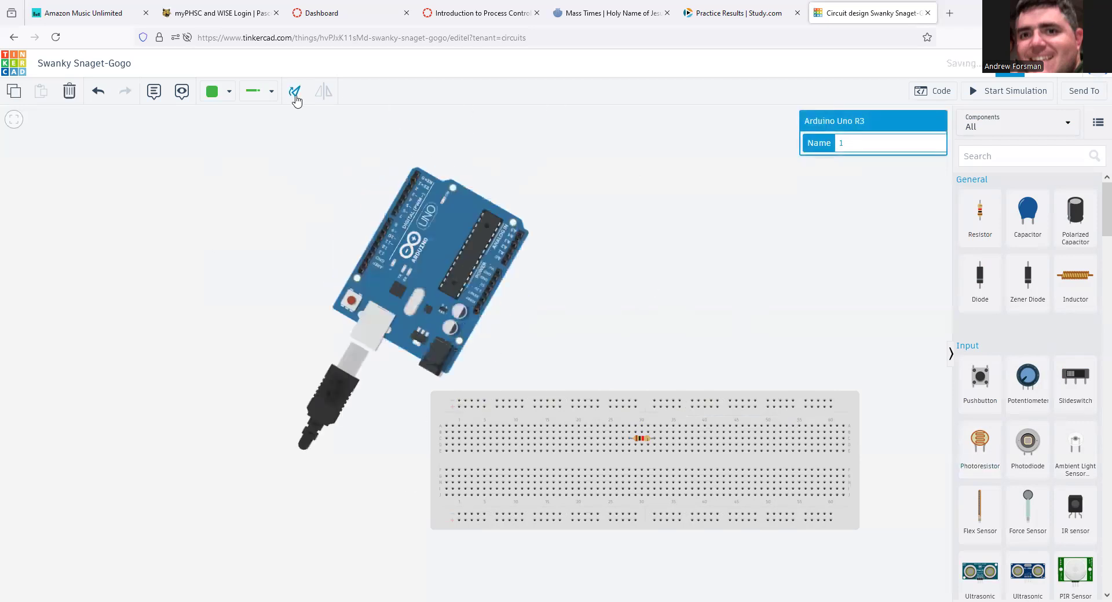
{"action": "left_click", "coordinate": [296, 98]}
{"action": "left_click", "coordinate": [295, 98]}
{"action": "left_click", "coordinate": [809, 289]}
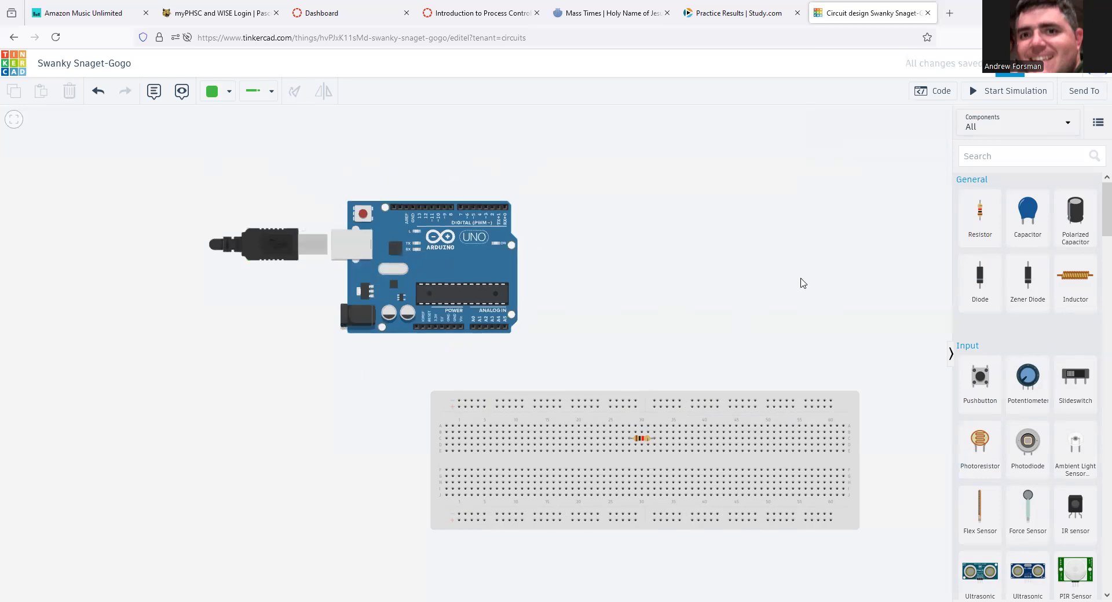